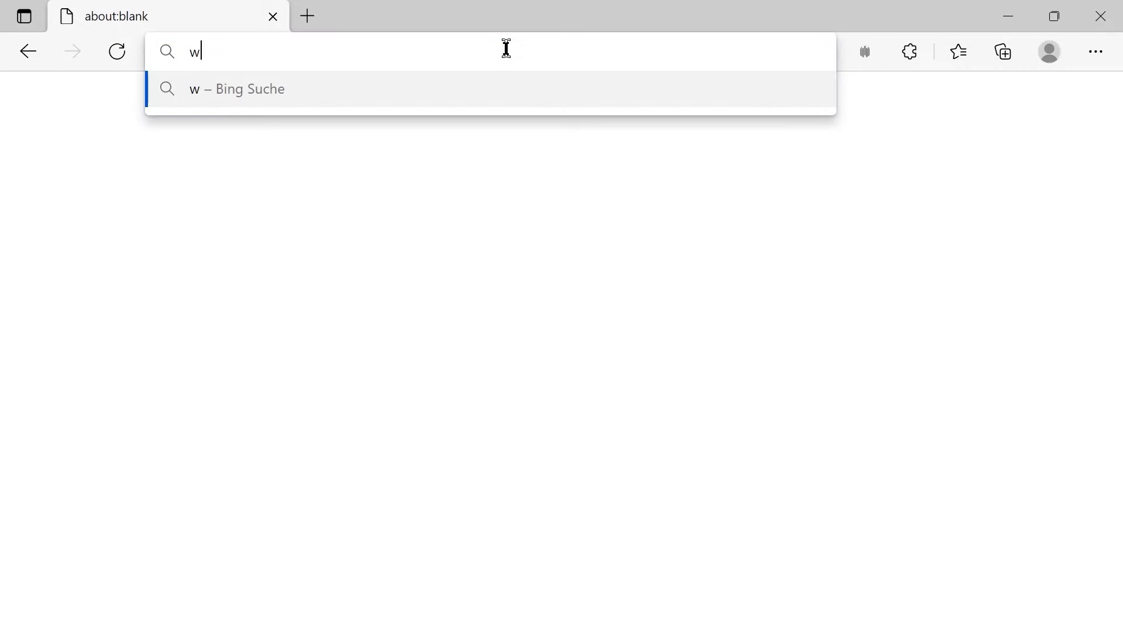
{"action": "type", "text": "ww.woodward.com"}
{"action": "key", "text": "Return"}
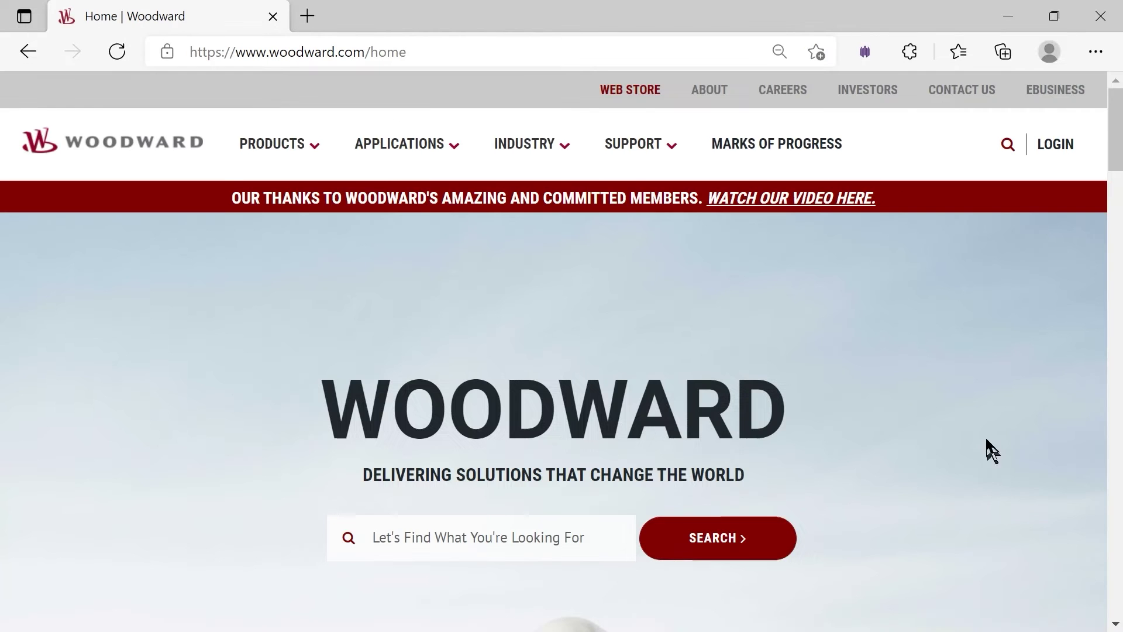
{"action": "scroll", "coordinate": [559, 448], "scroll_direction": "down", "scroll_amount": 2}
{"action": "scroll", "coordinate": [518, 377], "scroll_direction": "down", "scroll_amount": 1}
{"action": "left_click", "coordinate": [513, 370]}
{"action": "type", "text": "ttoolkit"}
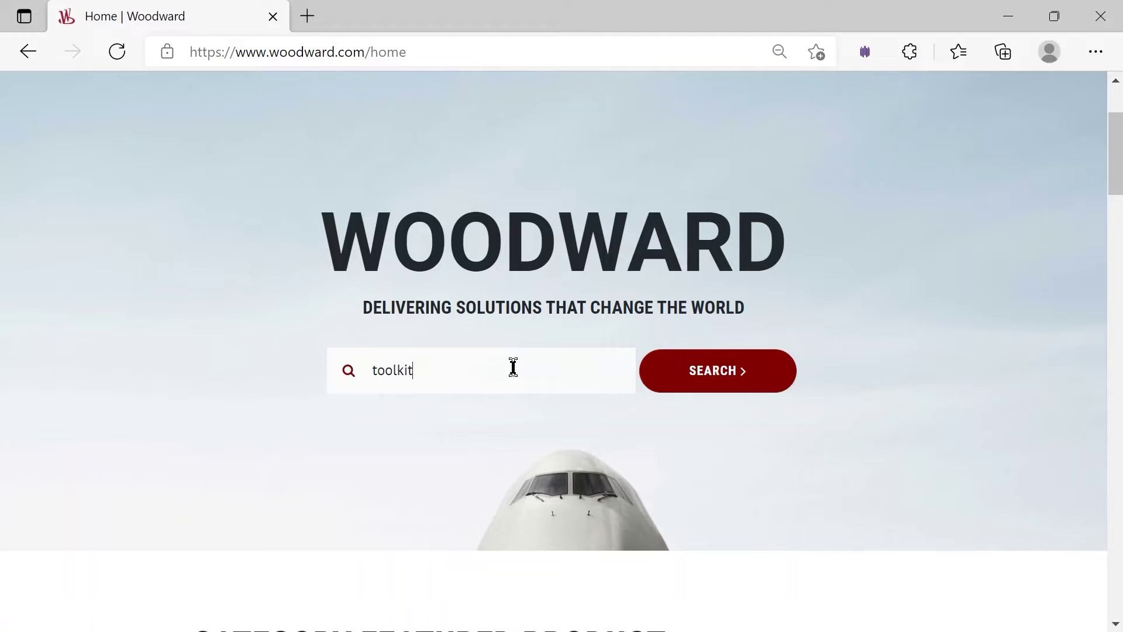
{"action": "key", "text": "Return"}
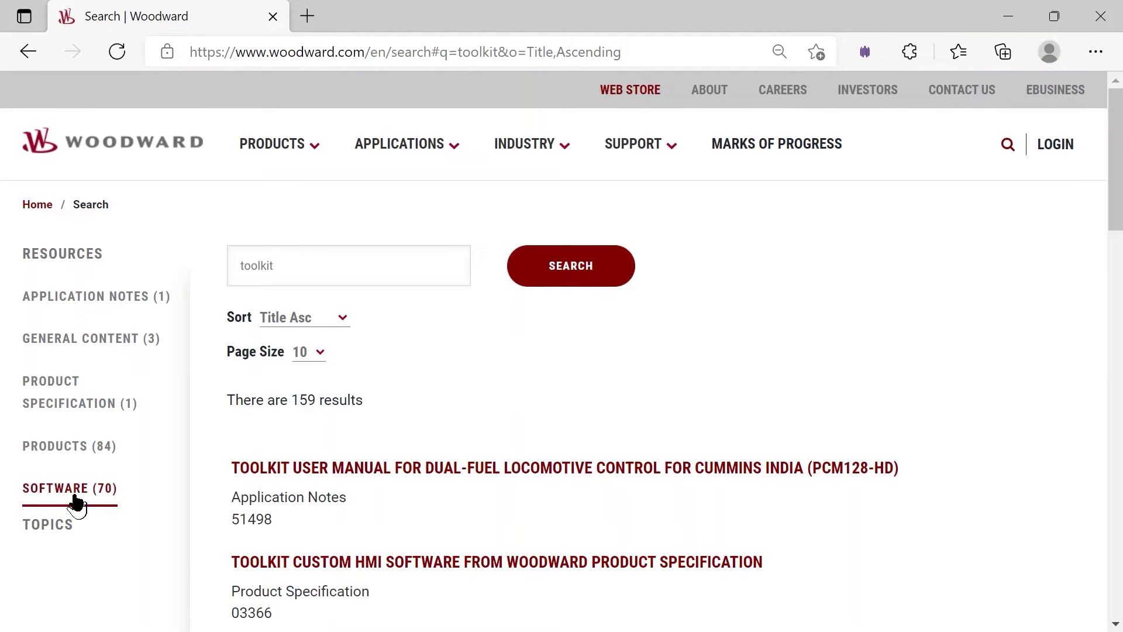
Filter the results to software and start the ToolKit 6.4.1 download from its page
{"action": "left_click", "coordinate": [27, 487]}
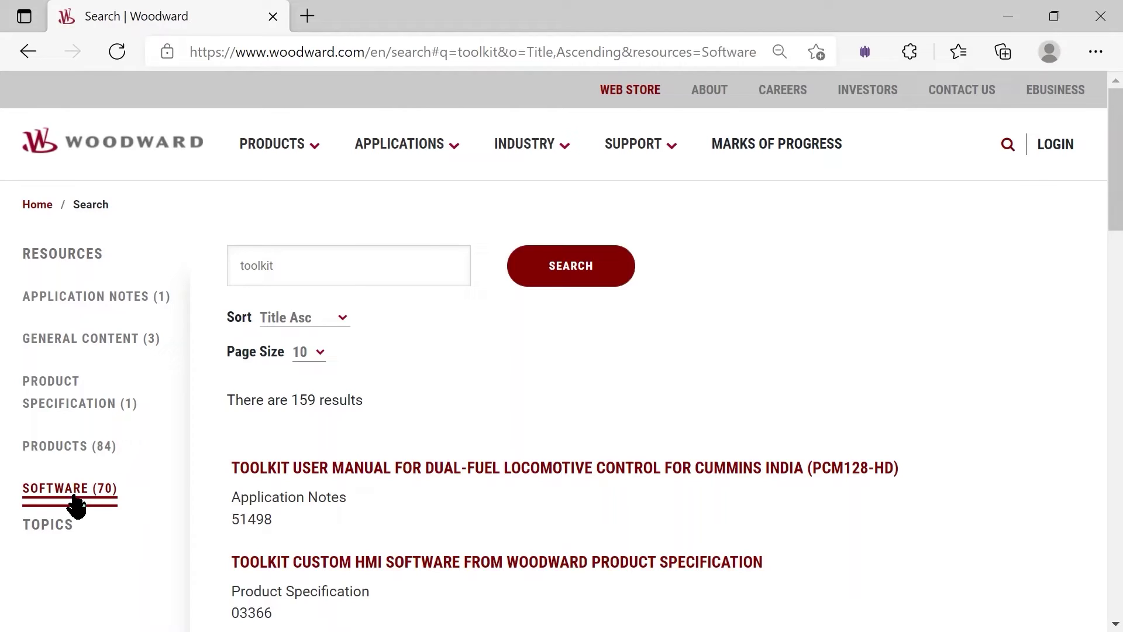
{"action": "scroll", "coordinate": [735, 386], "scroll_direction": "down", "scroll_amount": 5}
{"action": "scroll", "coordinate": [736, 386], "scroll_direction": "down", "scroll_amount": 5}
{"action": "scroll", "coordinate": [734, 380], "scroll_direction": "down", "scroll_amount": 5}
{"action": "scroll", "coordinate": [733, 380], "scroll_direction": "down", "scroll_amount": 4}
{"action": "scroll", "coordinate": [733, 381], "scroll_direction": "down", "scroll_amount": 2}
{"action": "scroll", "coordinate": [734, 380], "scroll_direction": "down", "scroll_amount": 1}
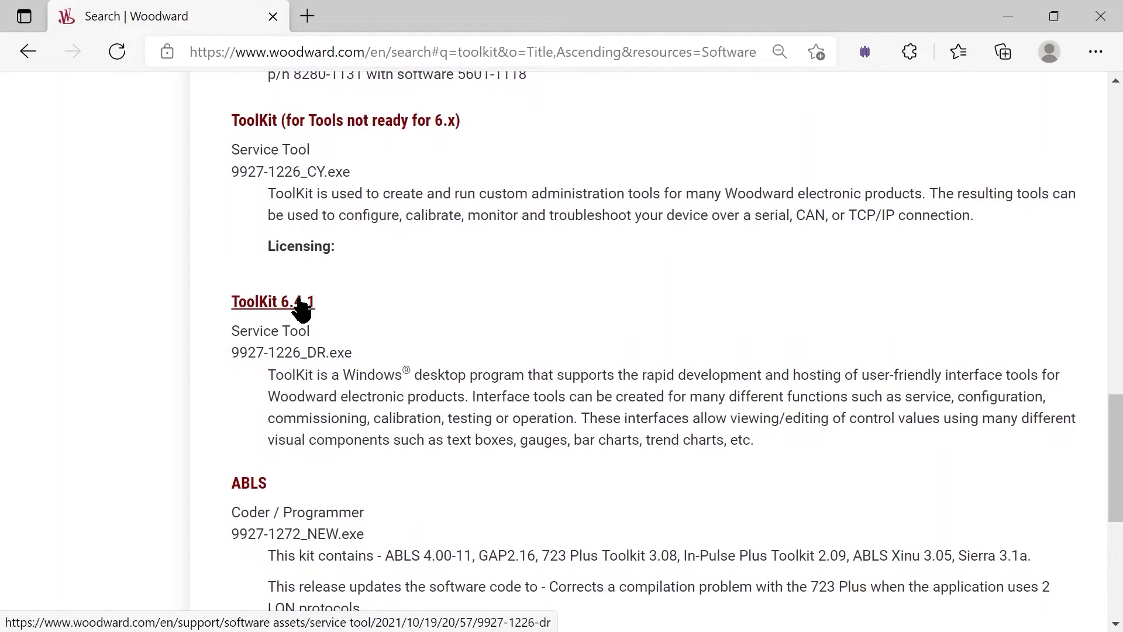
{"action": "left_click", "coordinate": [272, 302]}
{"action": "scroll", "coordinate": [582, 290], "scroll_direction": "down", "scroll_amount": 1}
{"action": "scroll", "coordinate": [582, 290], "scroll_direction": "down", "scroll_amount": 4}
{"action": "scroll", "coordinate": [582, 291], "scroll_direction": "down", "scroll_amount": 3}
{"action": "scroll", "coordinate": [581, 291], "scroll_direction": "down", "scroll_amount": 4}
{"action": "scroll", "coordinate": [836, 328], "scroll_direction": "down", "scroll_amount": 2}
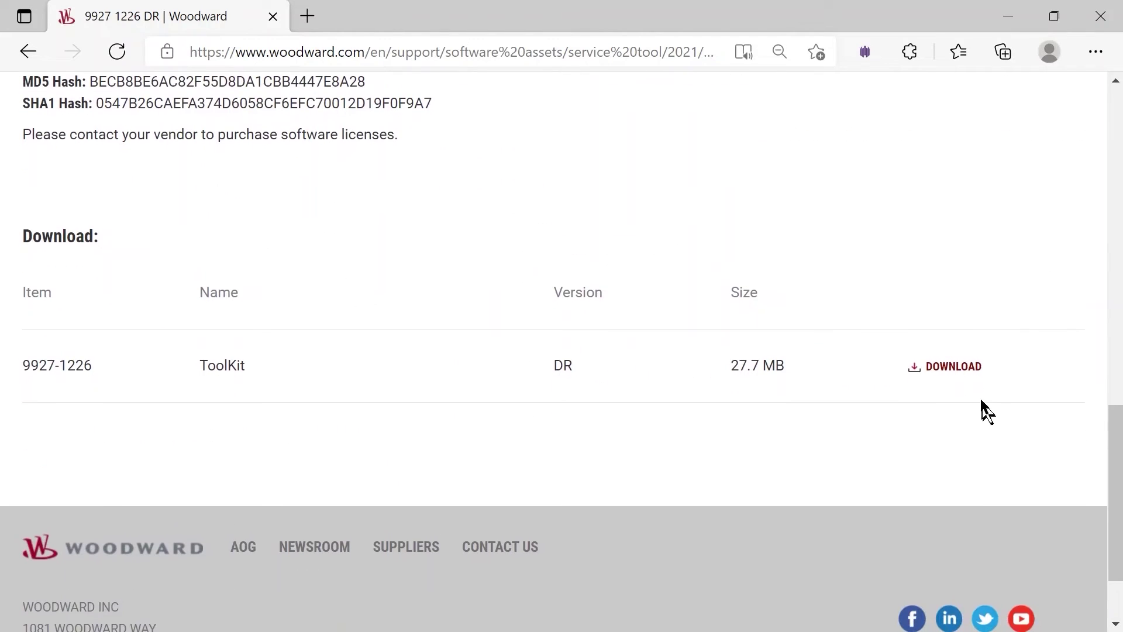
{"action": "left_click", "coordinate": [961, 369]}
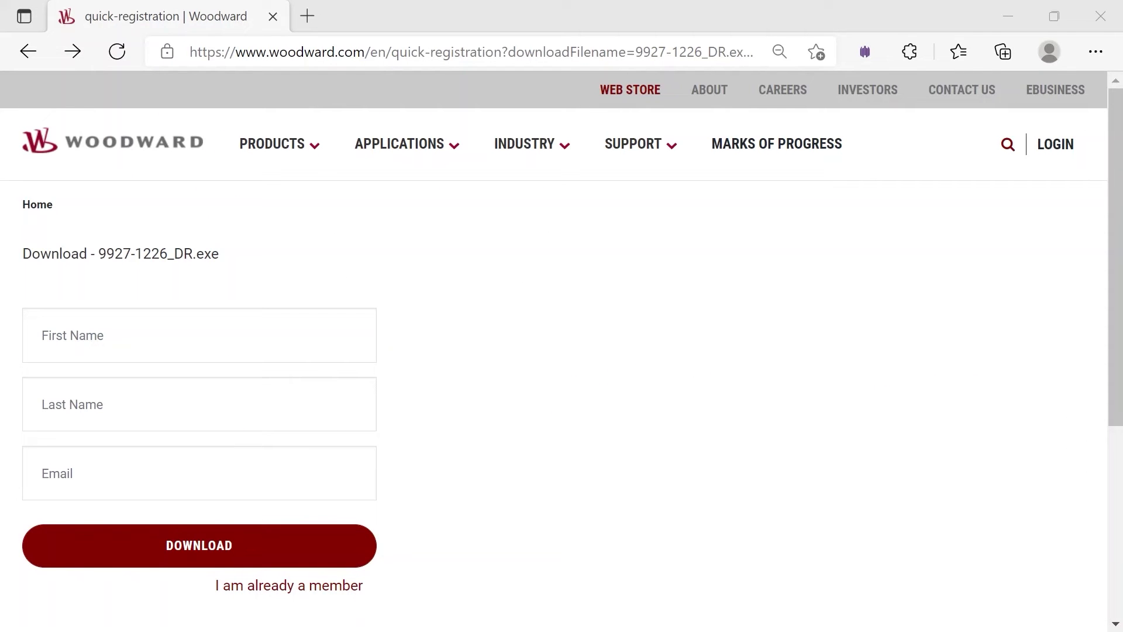
Begin filling in the first name, last name and email on the registration form
{"action": "left_click", "coordinate": [294, 341]}
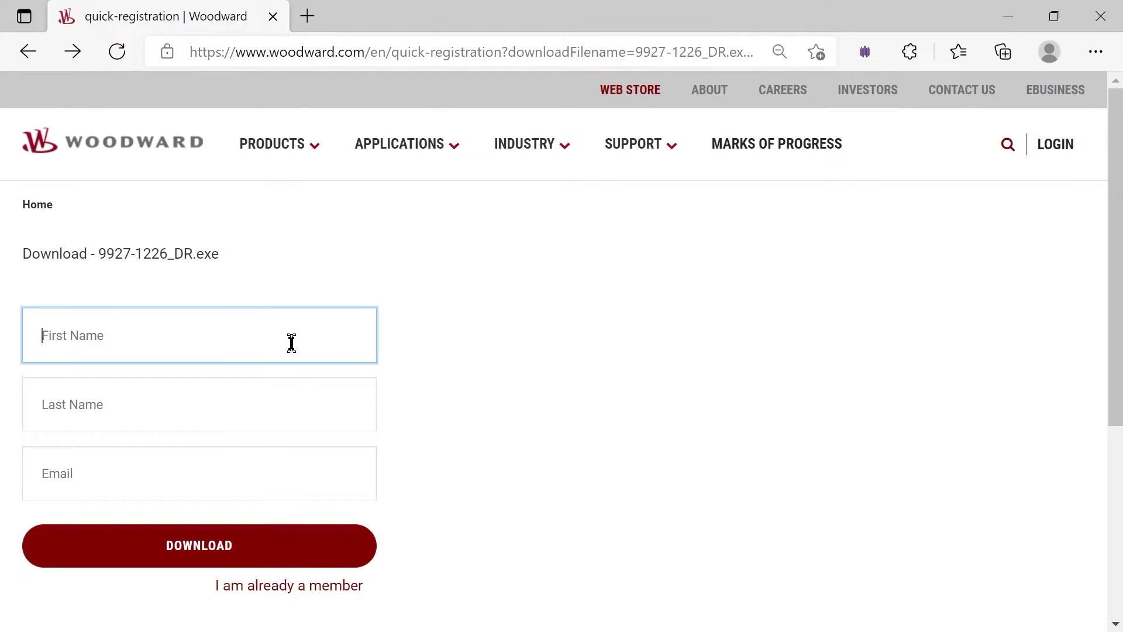
{"action": "left_click", "coordinate": [237, 403]}
{"action": "left_click", "coordinate": [166, 481]}
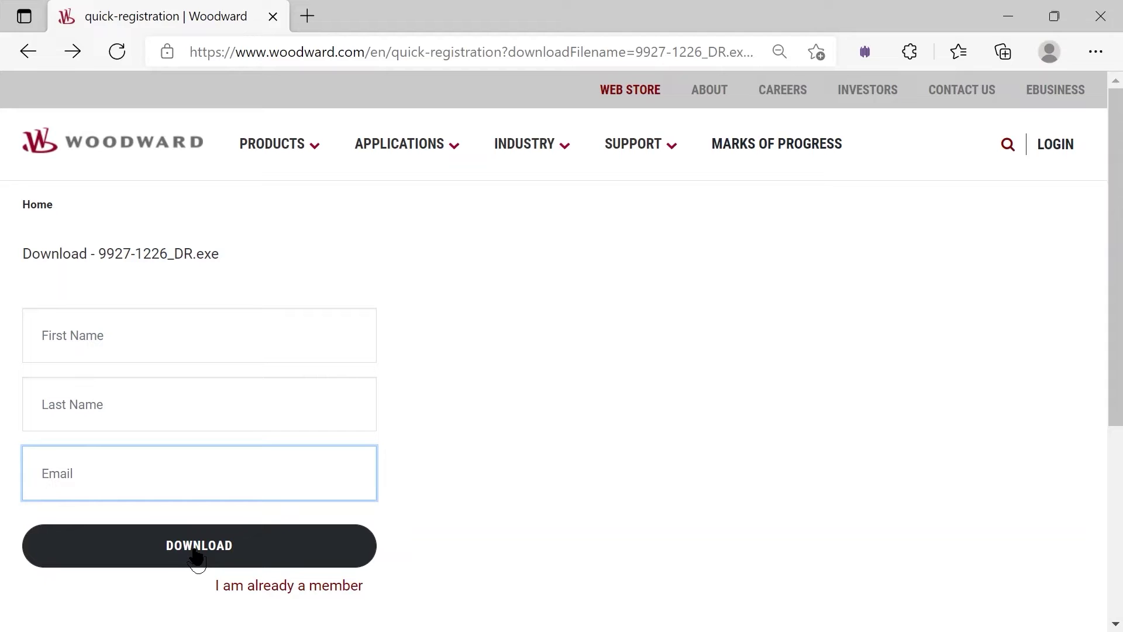
Sign in as an existing member with the account email and password
{"action": "left_click", "coordinate": [349, 595]}
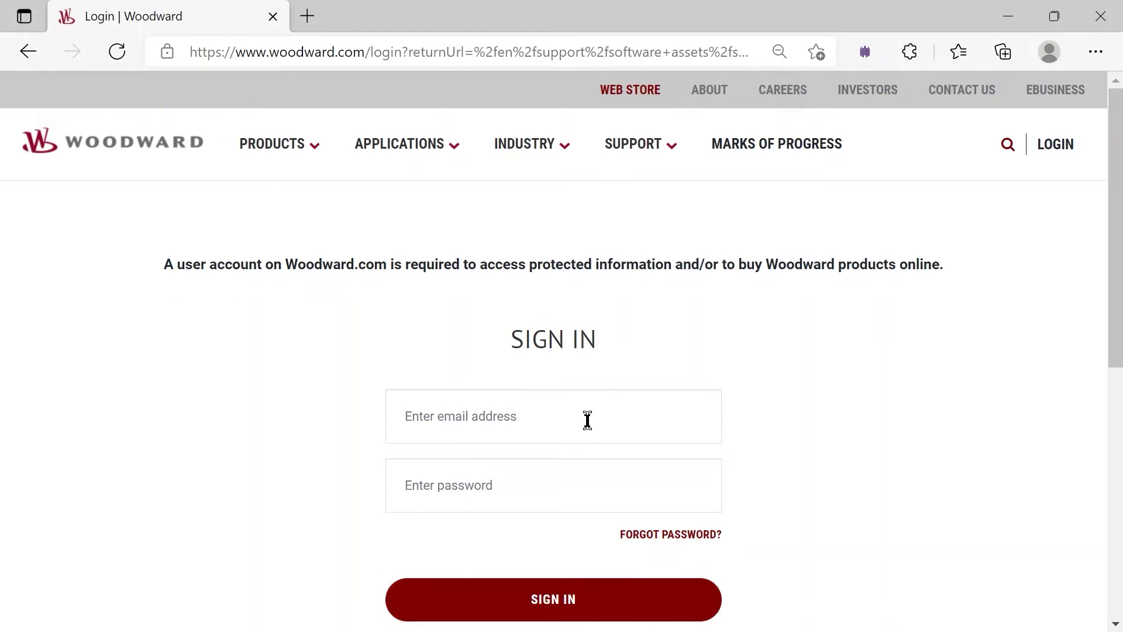
{"action": "left_click", "coordinate": [586, 418]}
{"action": "left_click", "coordinate": [566, 481]}
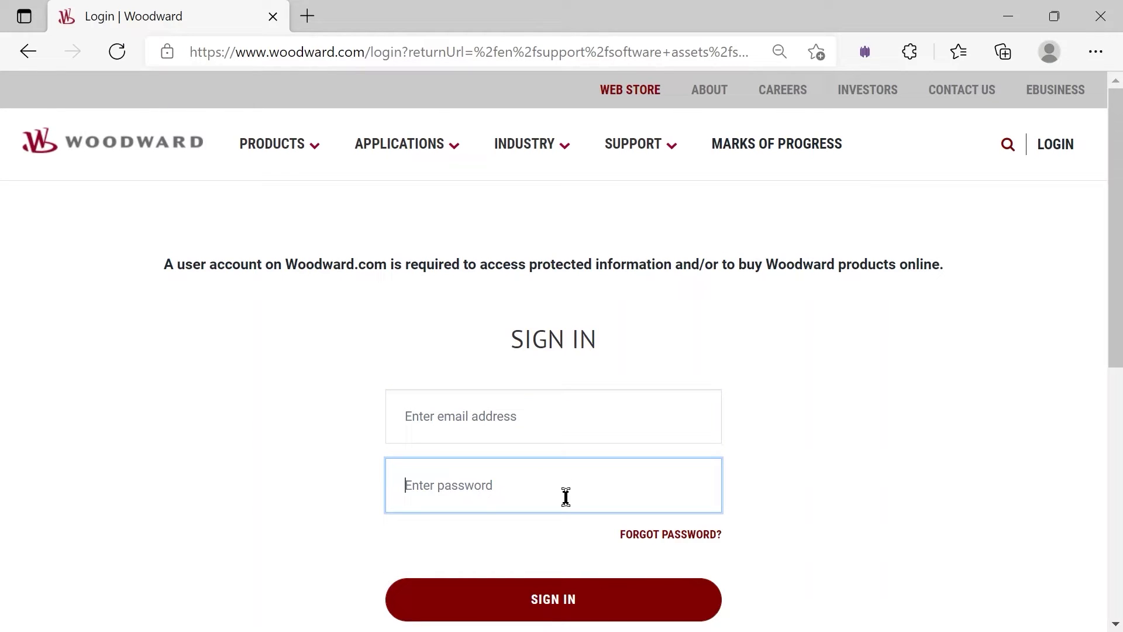
{"action": "left_click", "coordinate": [546, 598]}
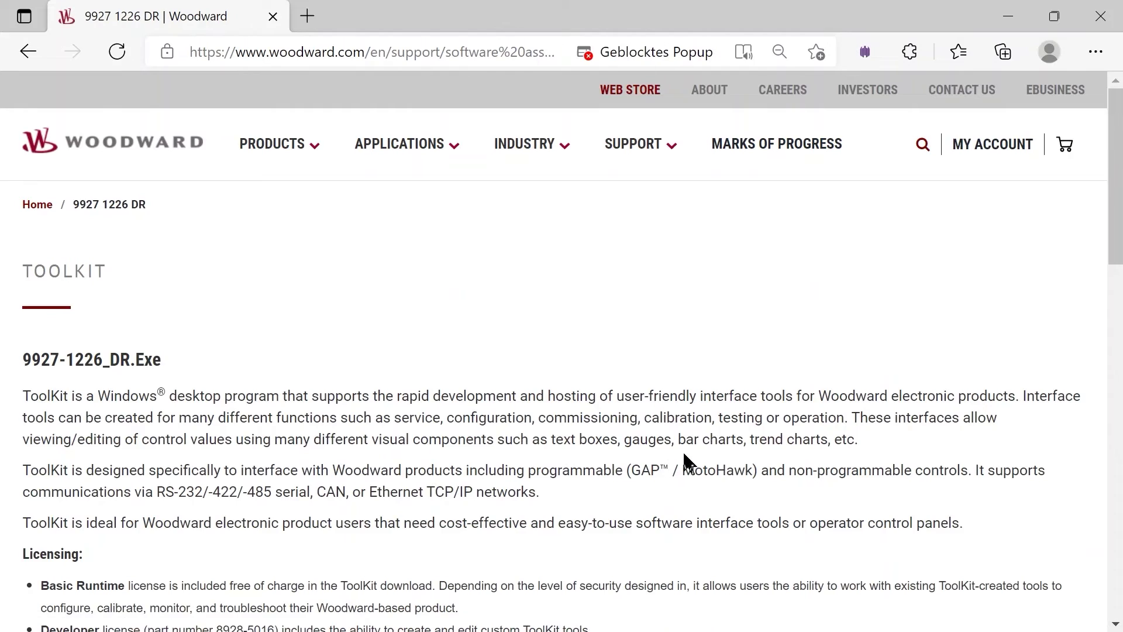
{"action": "scroll", "coordinate": [684, 451], "scroll_direction": "down", "scroll_amount": 5}
{"action": "scroll", "coordinate": [684, 452], "scroll_direction": "down", "scroll_amount": 5}
{"action": "scroll", "coordinate": [684, 453], "scroll_direction": "down", "scroll_amount": 5}
{"action": "scroll", "coordinate": [683, 452], "scroll_direction": "down", "scroll_amount": 1}
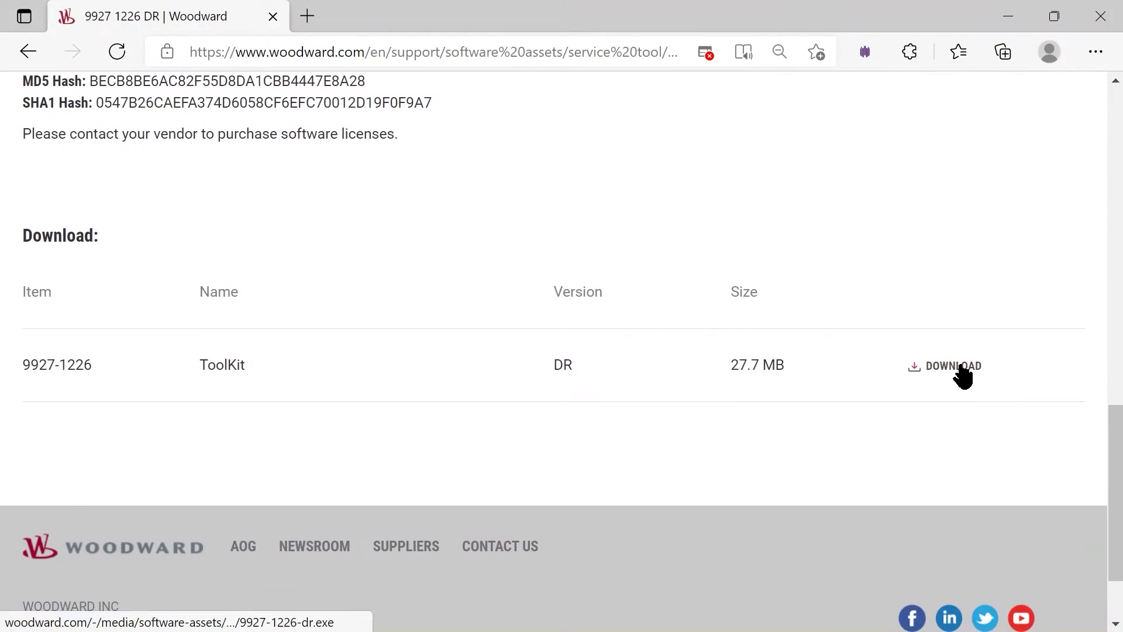
Download and open the ToolKit 6.4.345.1 installer, accept the license and install
{"action": "left_click", "coordinate": [953, 366]}
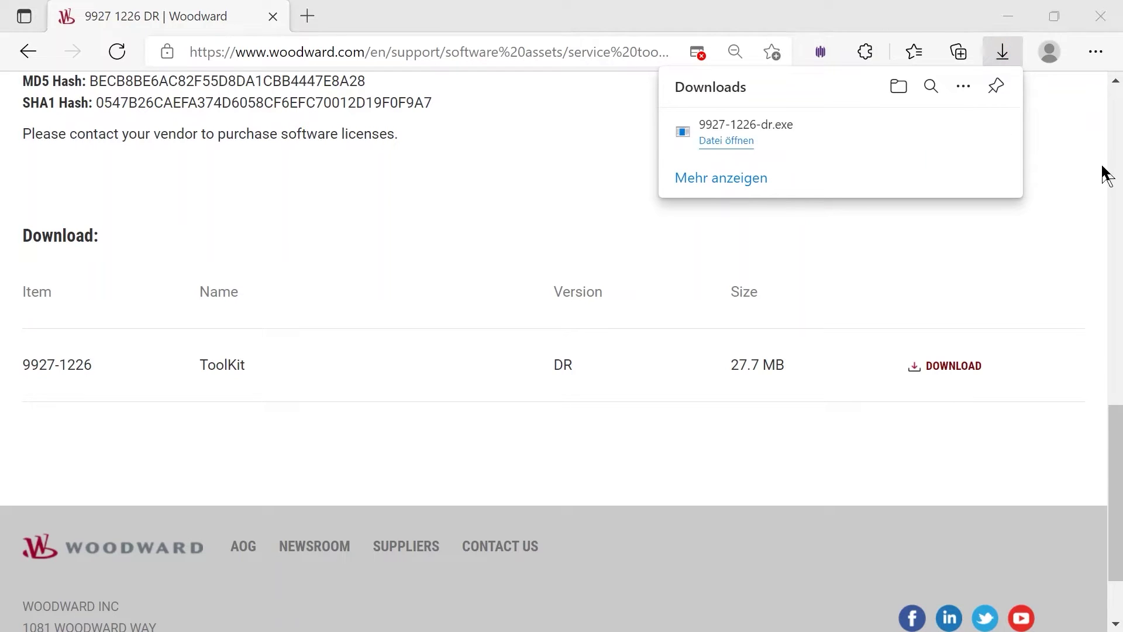
{"action": "left_click", "coordinate": [726, 140]}
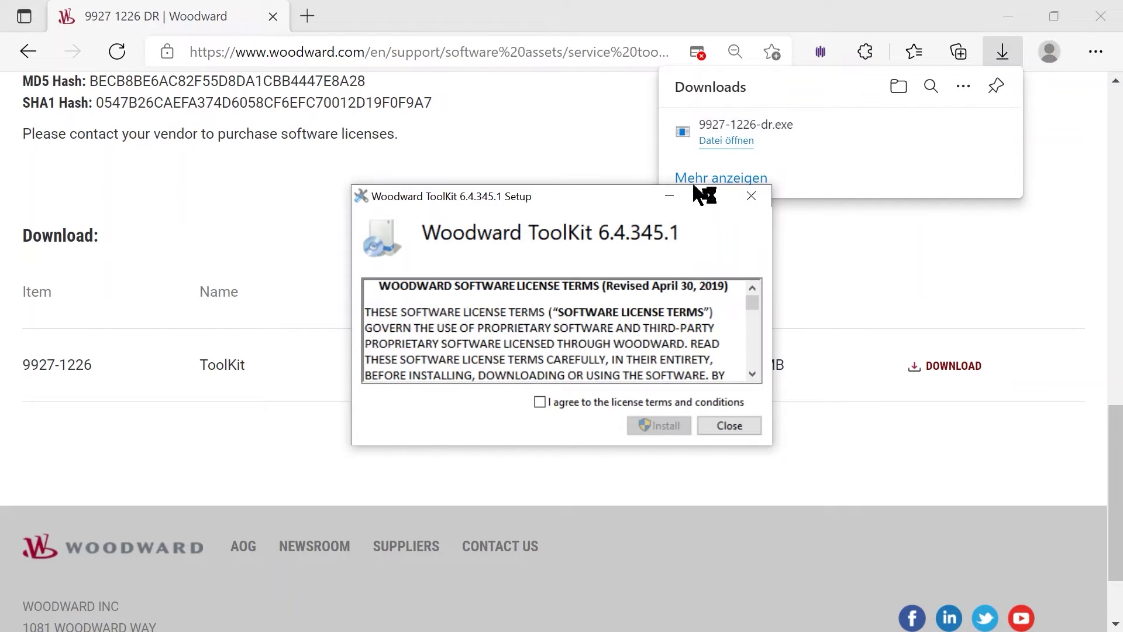
{"action": "left_click", "coordinate": [648, 402]}
{"action": "left_click", "coordinate": [660, 427]}
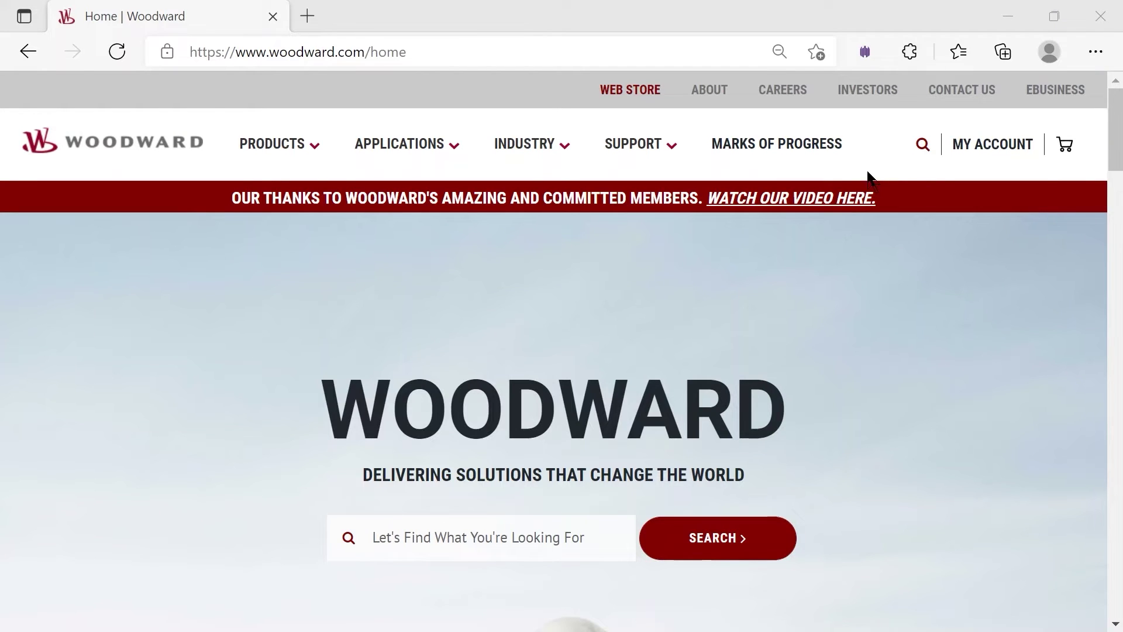
{"action": "mouse_move", "coordinate": [641, 145]}
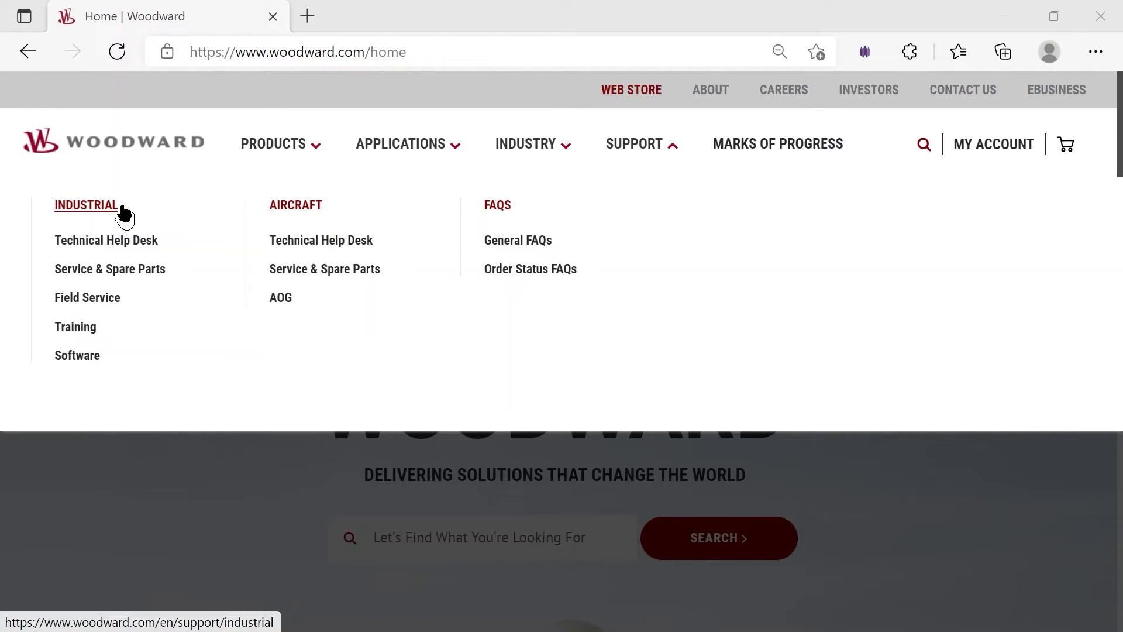
On Control Configuration Files, enter part 8440-2088, revision H and application type ToolKit
{"action": "left_click", "coordinate": [139, 246]}
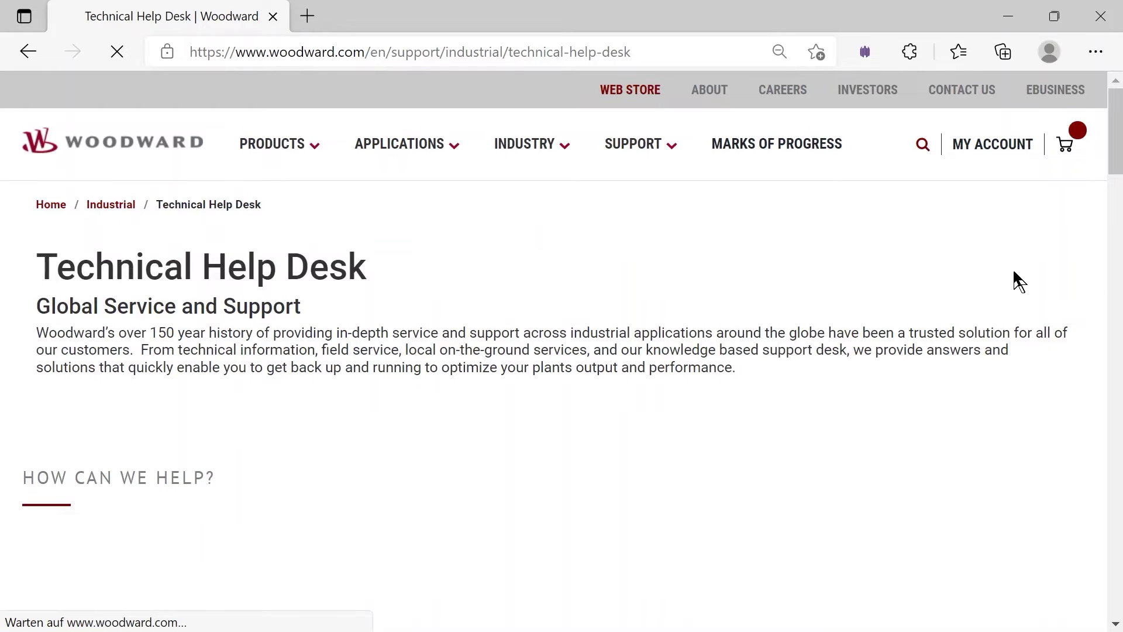
{"action": "scroll", "coordinate": [1013, 271], "scroll_direction": "down", "scroll_amount": 5}
{"action": "scroll", "coordinate": [1013, 271], "scroll_direction": "down", "scroll_amount": 5}
{"action": "scroll", "coordinate": [1013, 269], "scroll_direction": "down", "scroll_amount": 5}
{"action": "left_click", "coordinate": [162, 417]}
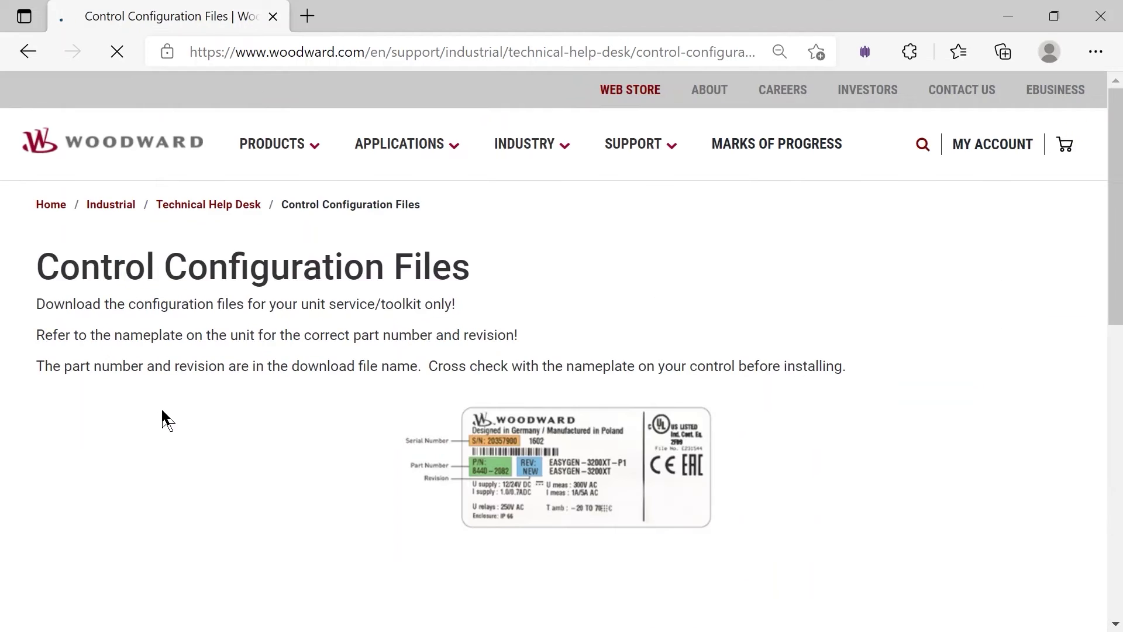
{"action": "scroll", "coordinate": [162, 409], "scroll_direction": "down", "scroll_amount": 2}
{"action": "scroll", "coordinate": [162, 409], "scroll_direction": "down", "scroll_amount": 2}
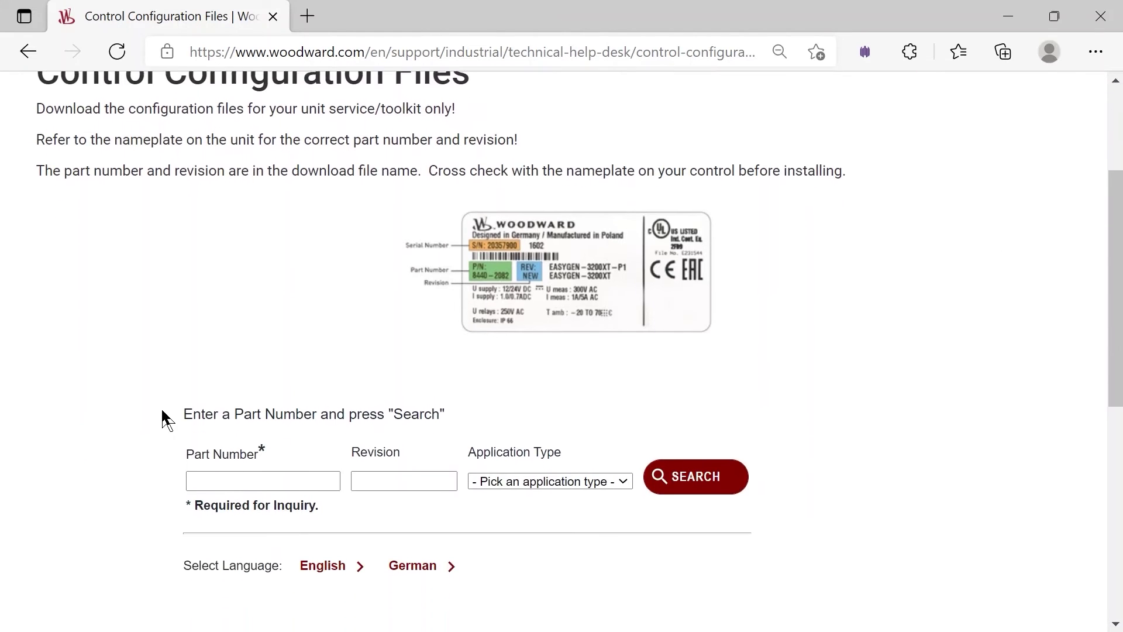
{"action": "left_click", "coordinate": [332, 424]}
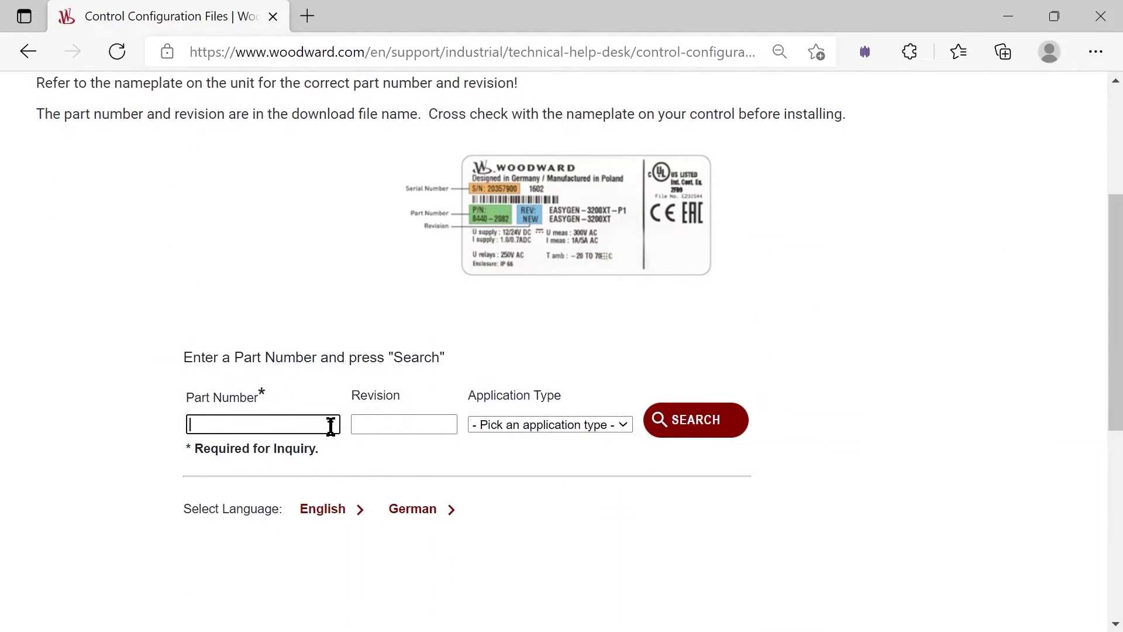
{"action": "type", "text": "8440-2088"}
{"action": "left_click", "coordinate": [405, 424]}
{"action": "type", "text": "H"}
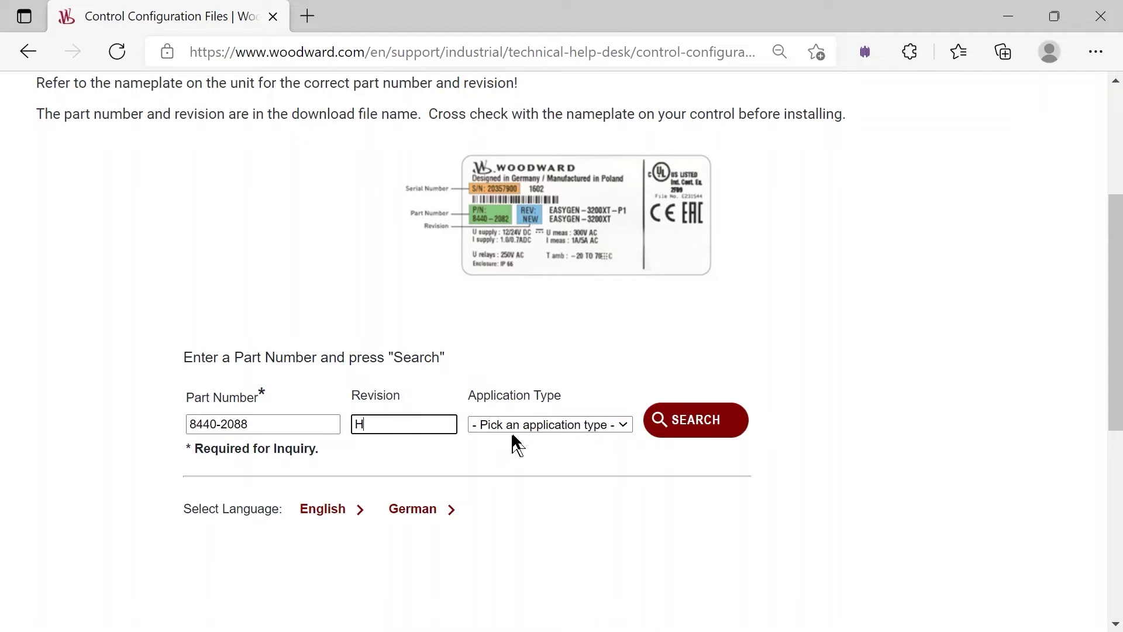
{"action": "left_click", "coordinate": [526, 424]}
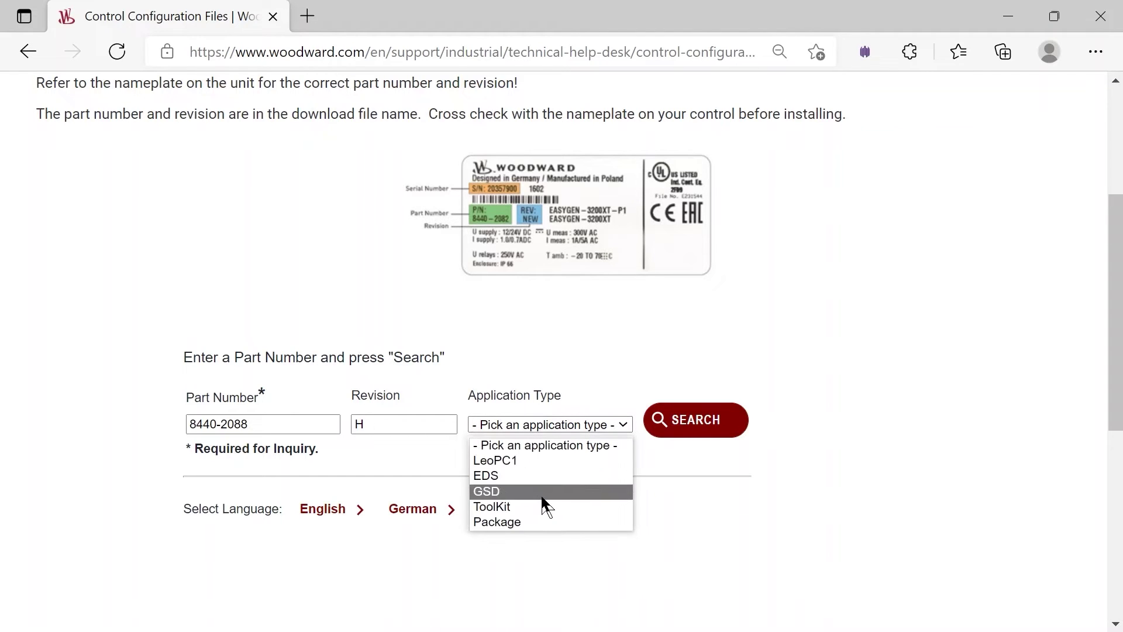
{"action": "left_click", "coordinate": [546, 506]}
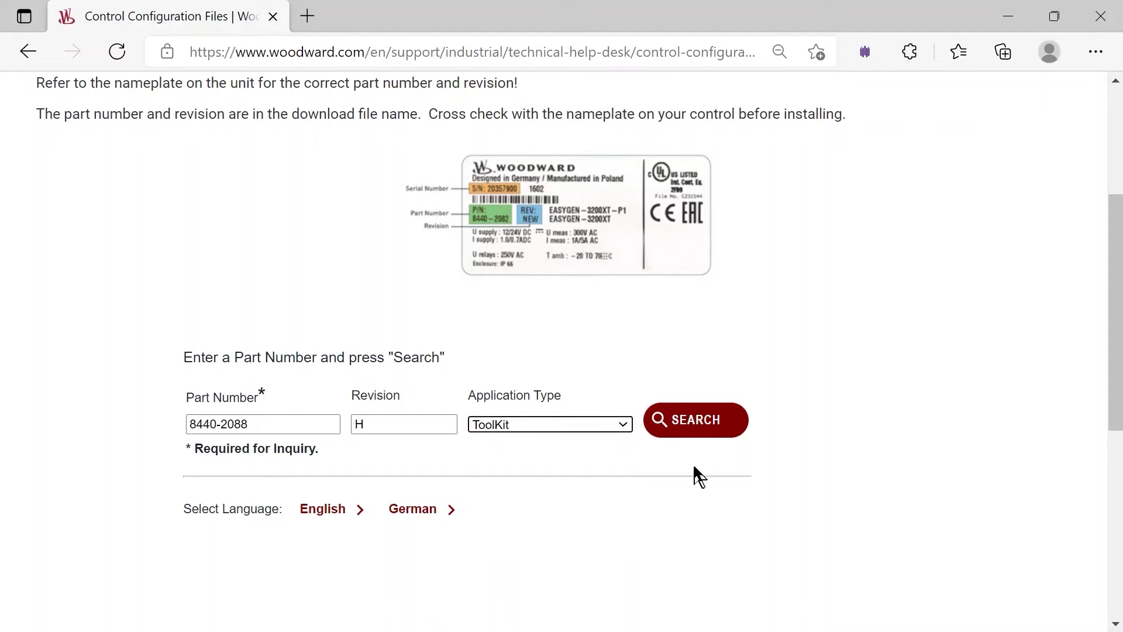
Search, then download and open 8440-2088_H_Multilingual_ToolKit.msi and advance its setup wizard
{"action": "left_click", "coordinate": [699, 430]}
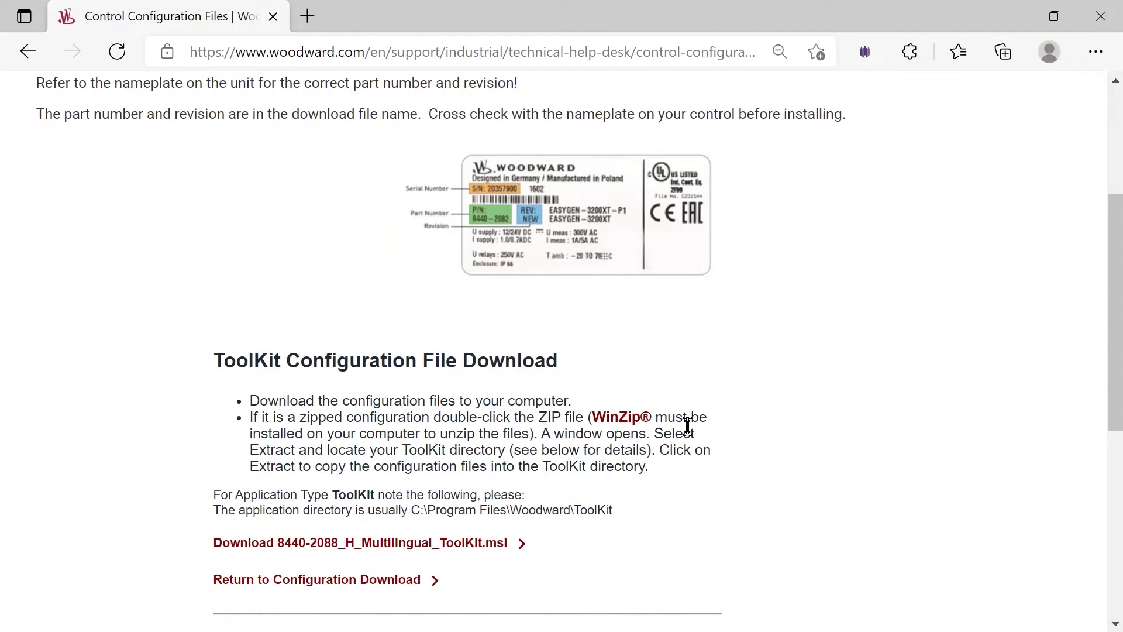
{"action": "scroll", "coordinate": [687, 425], "scroll_direction": "down", "scroll_amount": 2}
{"action": "scroll", "coordinate": [687, 425], "scroll_direction": "down", "scroll_amount": 2}
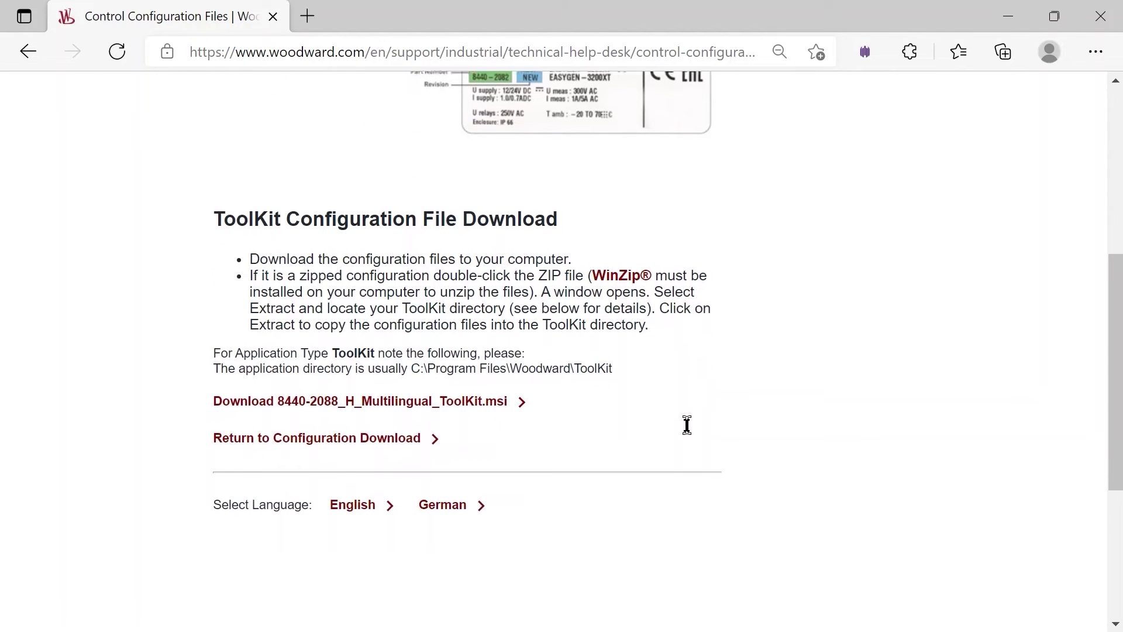
{"action": "scroll", "coordinate": [687, 424], "scroll_direction": "down", "scroll_amount": 2}
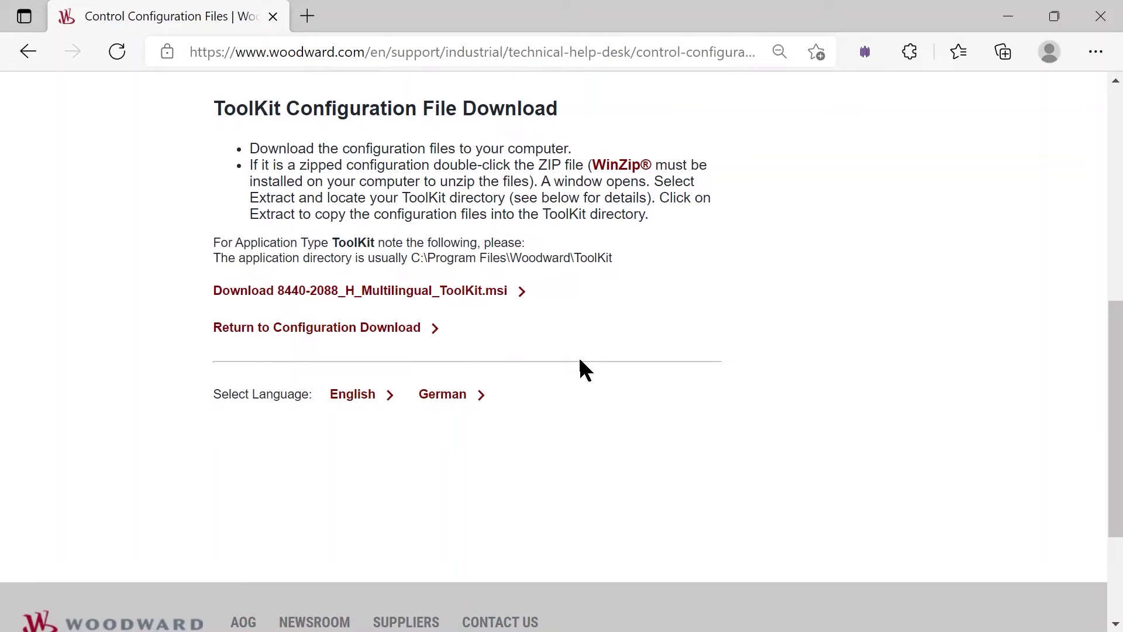
{"action": "left_click", "coordinate": [492, 292]}
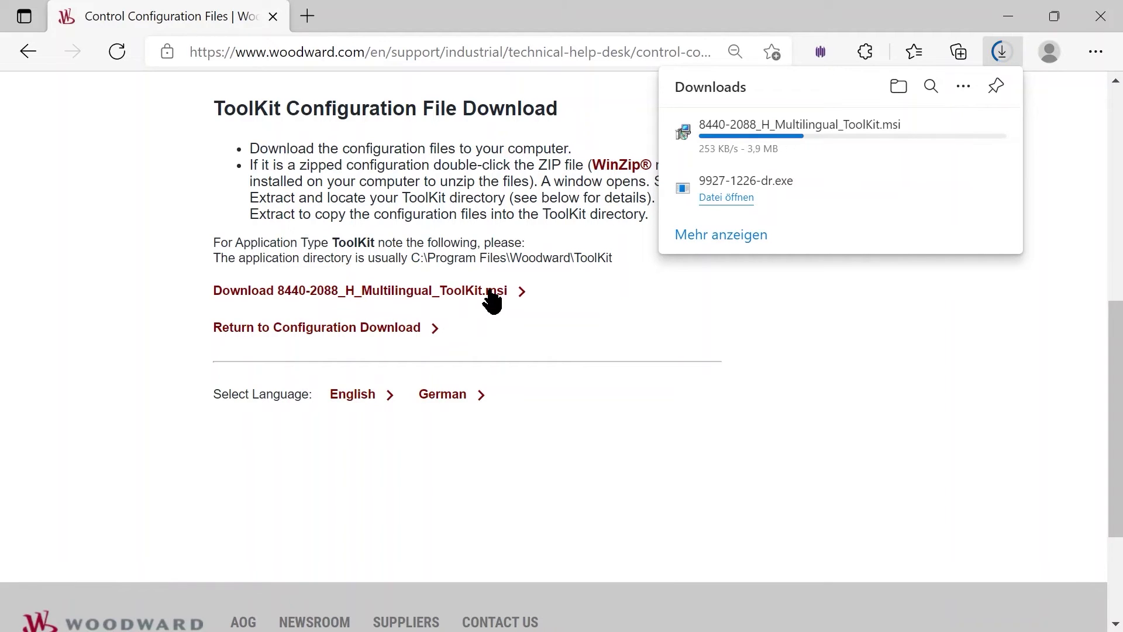
{"action": "left_click", "coordinate": [745, 147]}
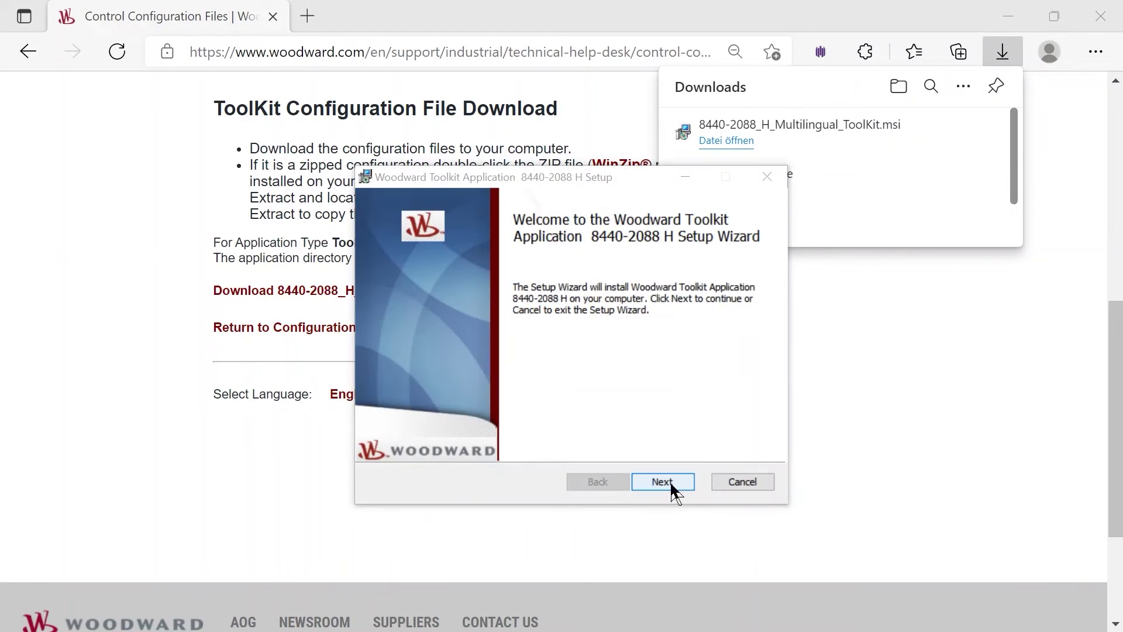
{"action": "left_click", "coordinate": [663, 480]}
{"action": "left_click", "coordinate": [662, 481]}
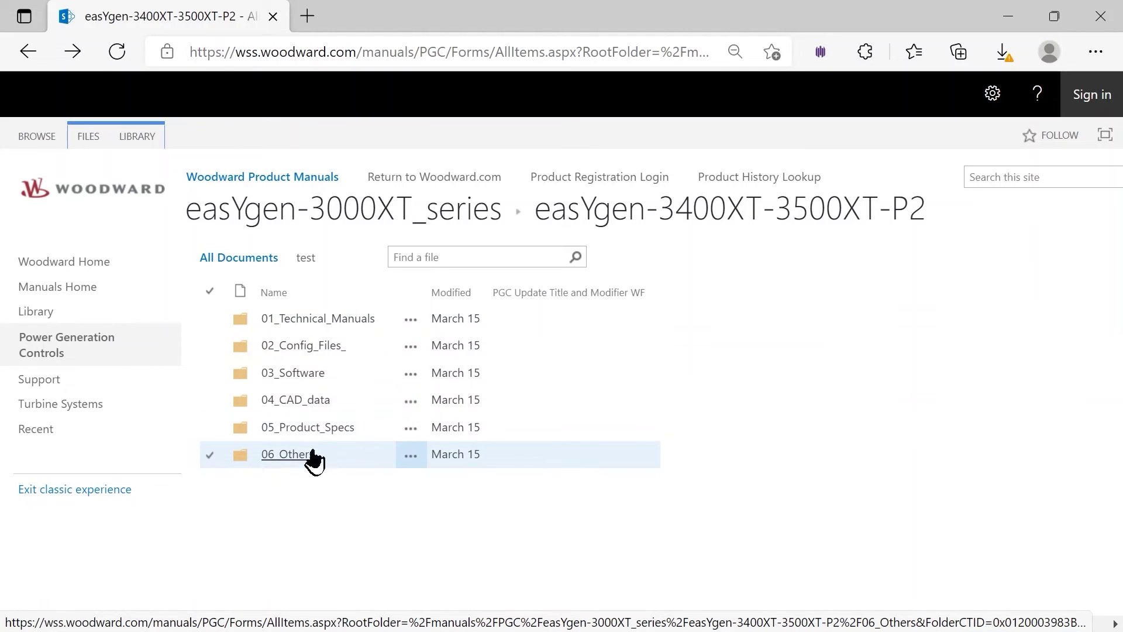
Download ToolKitSetup_6.3.340.1 from 03_Software > ToolKit, then go back to 03_Software
{"action": "left_click", "coordinate": [301, 373]}
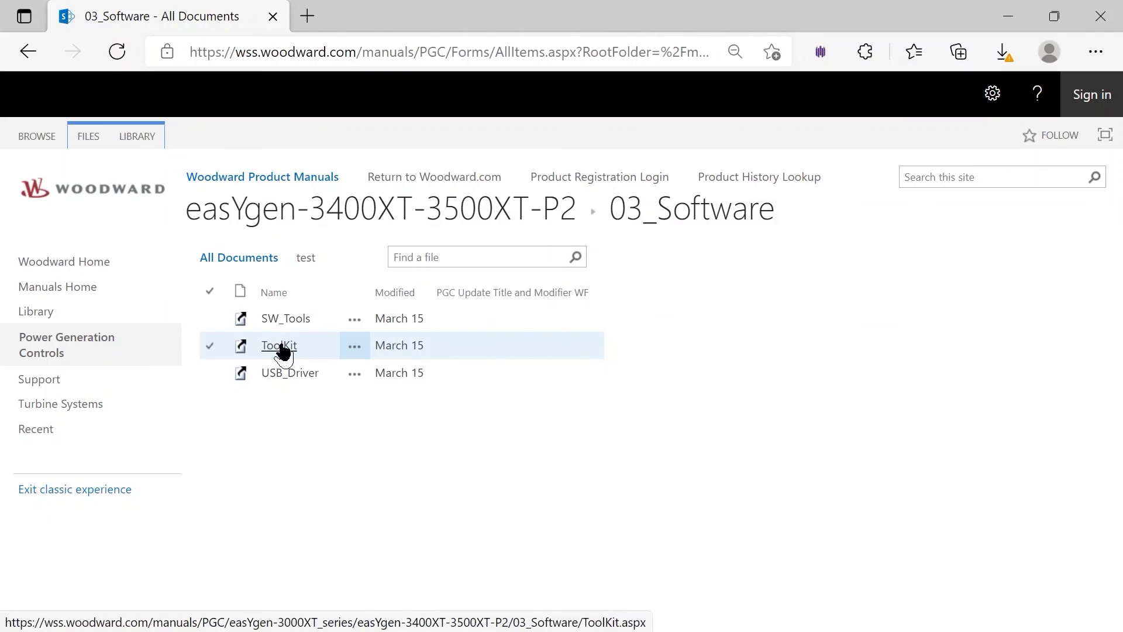
{"action": "left_click", "coordinate": [279, 345]}
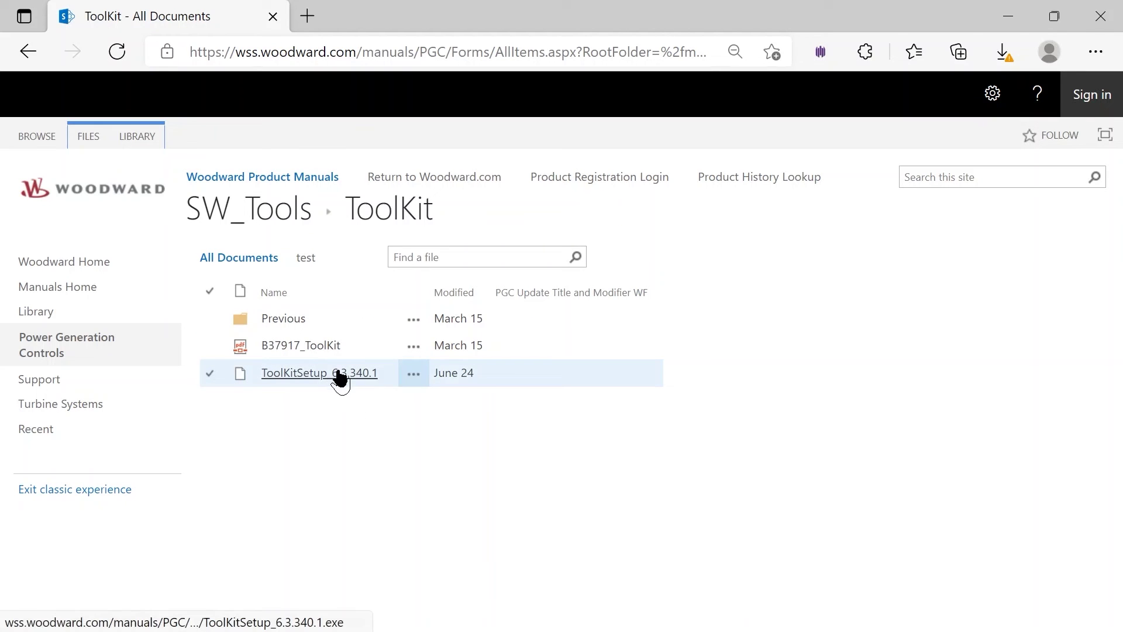
{"action": "left_click", "coordinate": [340, 378]}
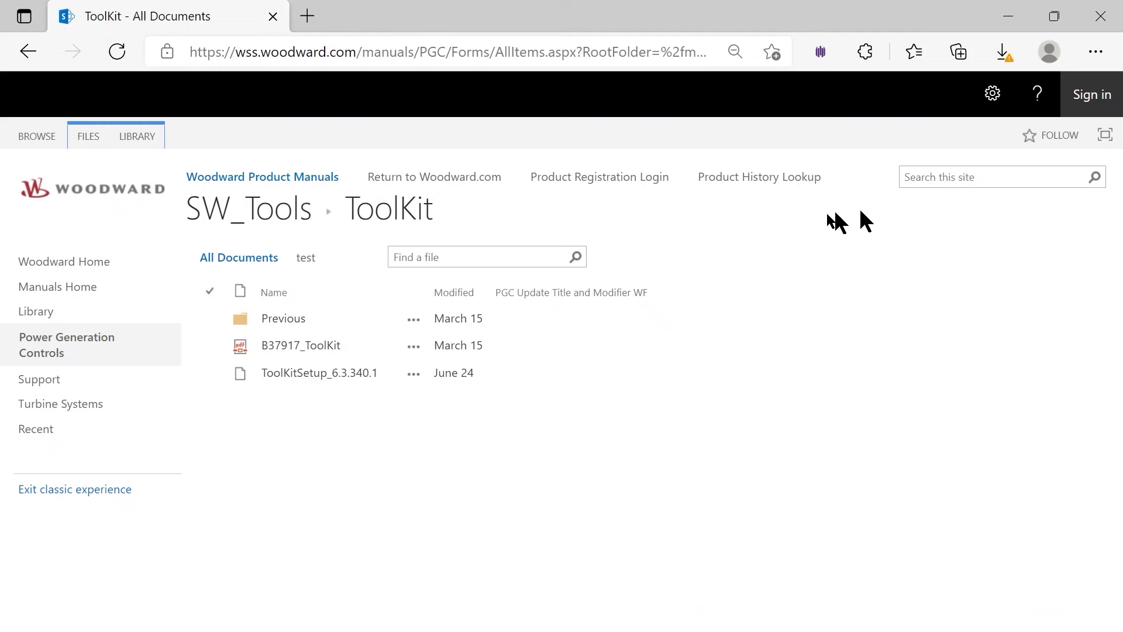
{"action": "left_click", "coordinate": [28, 52]}
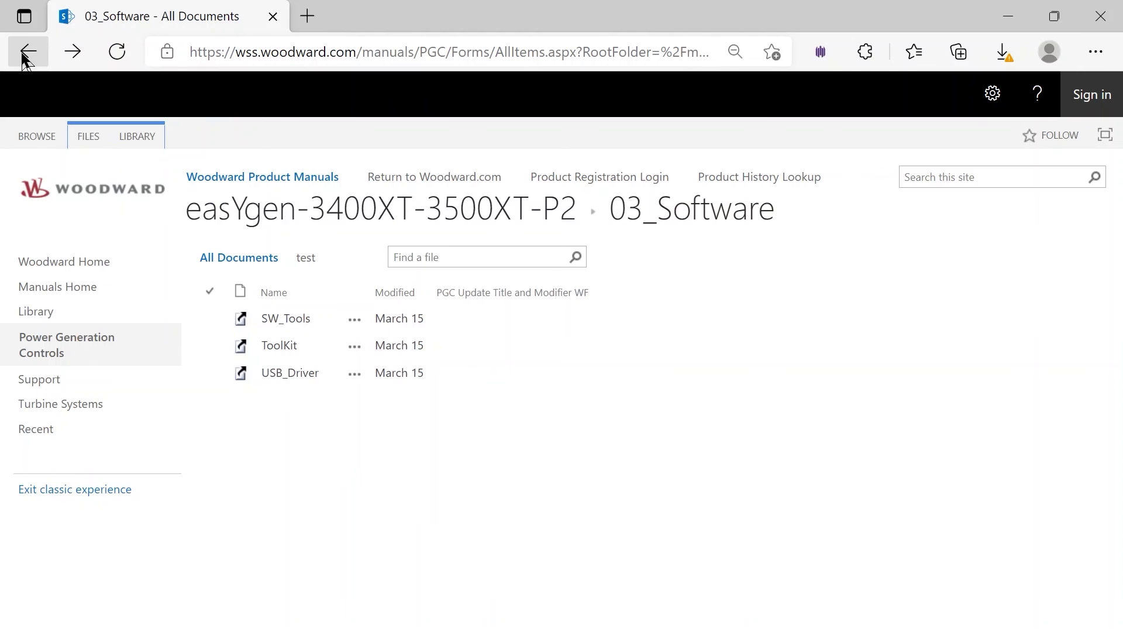
Download and open 8440-2088_H_multilingual_toolkit from 02_Config_Files_ > 8440-2088_H
{"action": "left_click", "coordinate": [27, 51]}
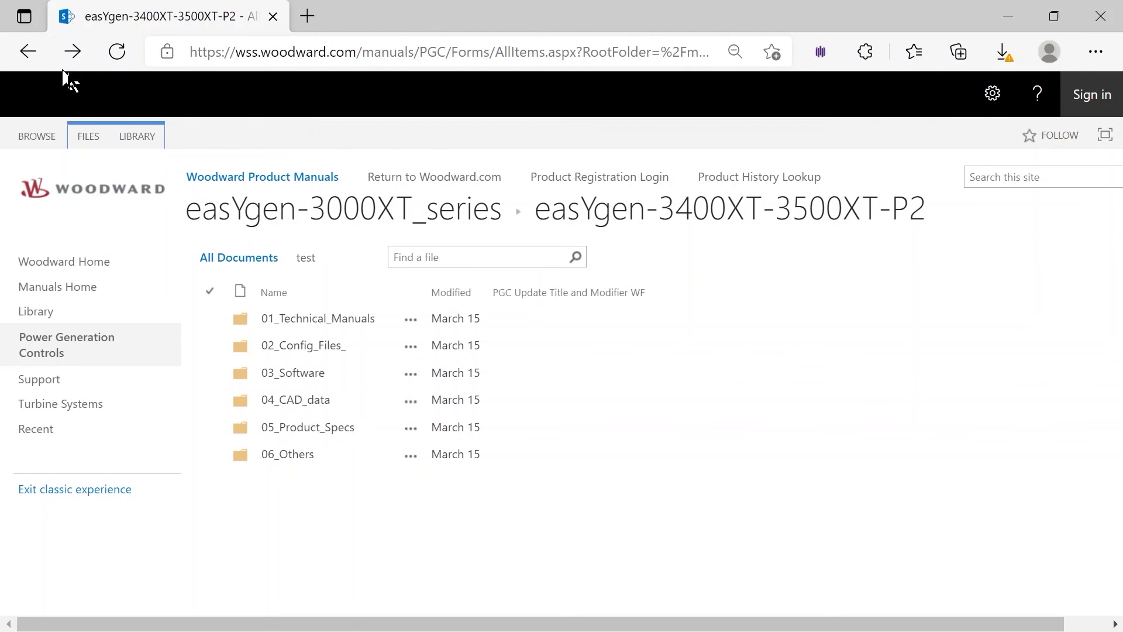
{"action": "left_click", "coordinate": [330, 352]}
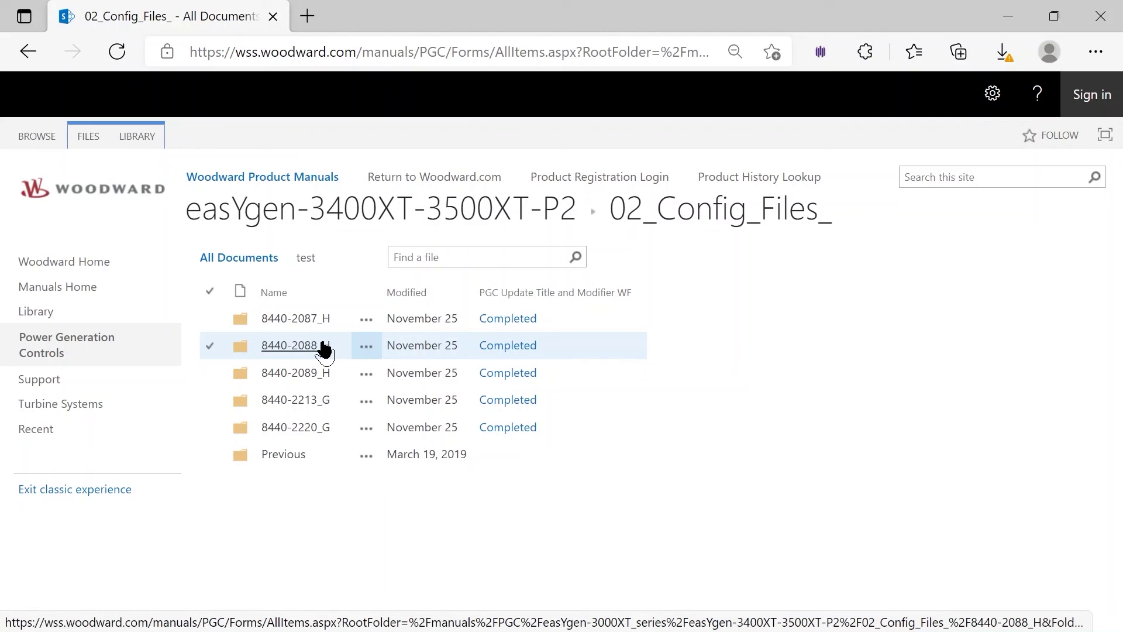
{"action": "left_click", "coordinate": [324, 349]}
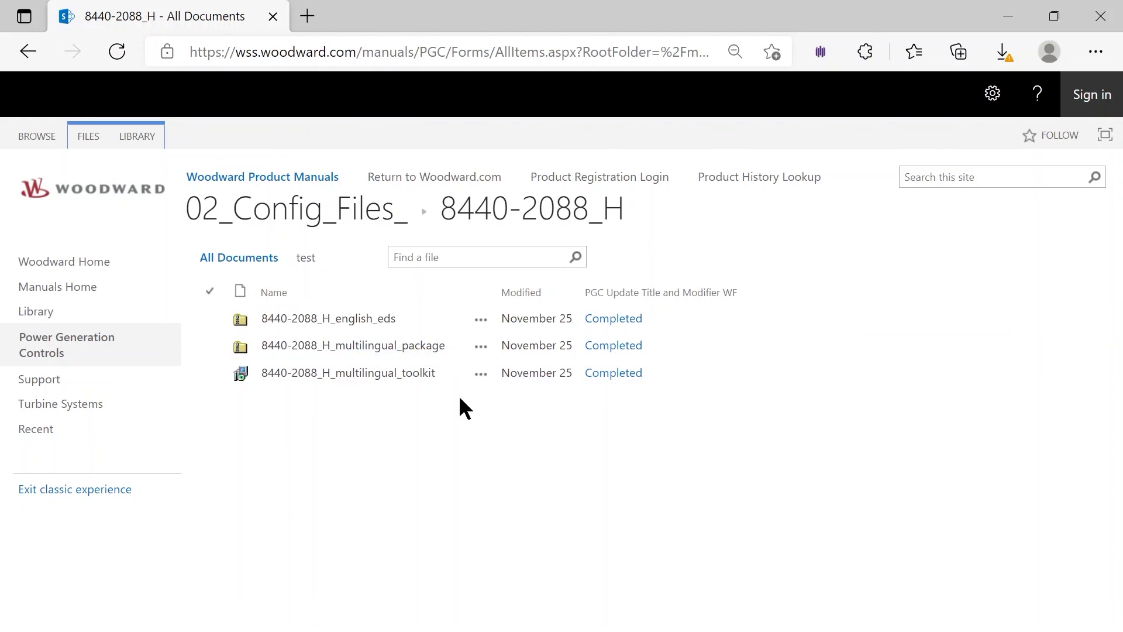
{"action": "left_click", "coordinate": [424, 386]}
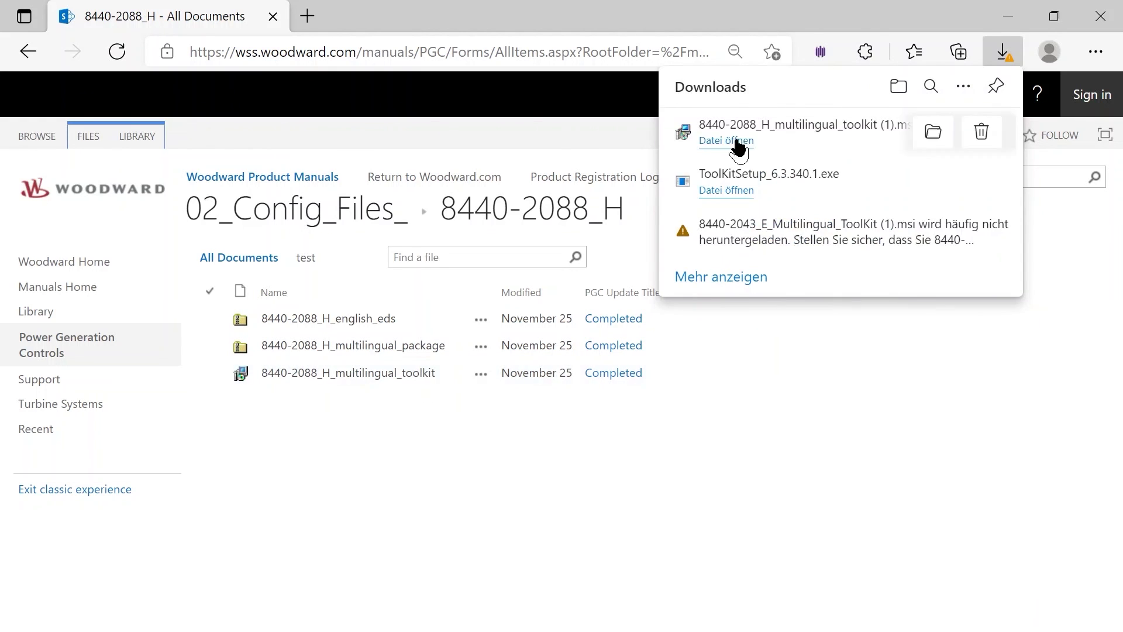
{"action": "left_click", "coordinate": [726, 140]}
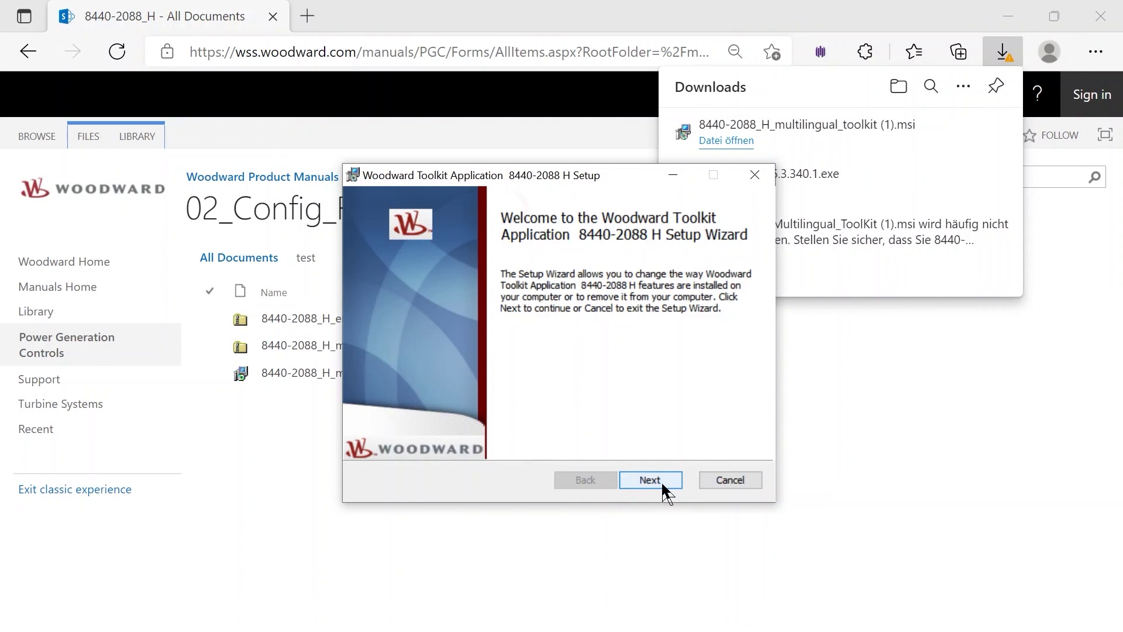